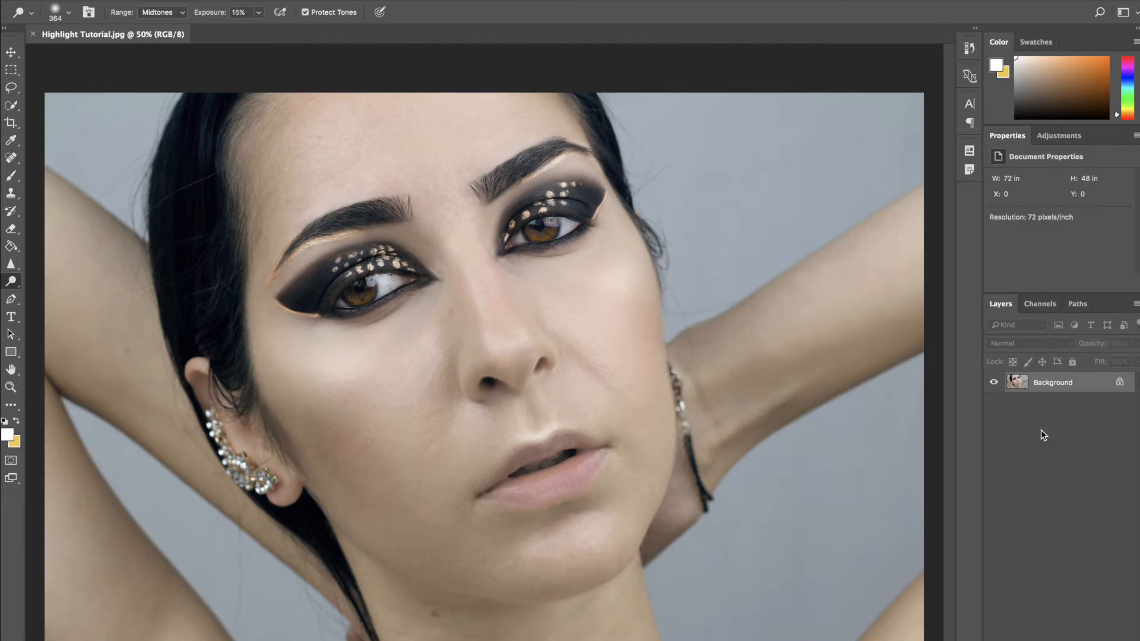
- Duplicate the Background layer of the portrait
key("ctrl+j")
right_click(1049, 407)
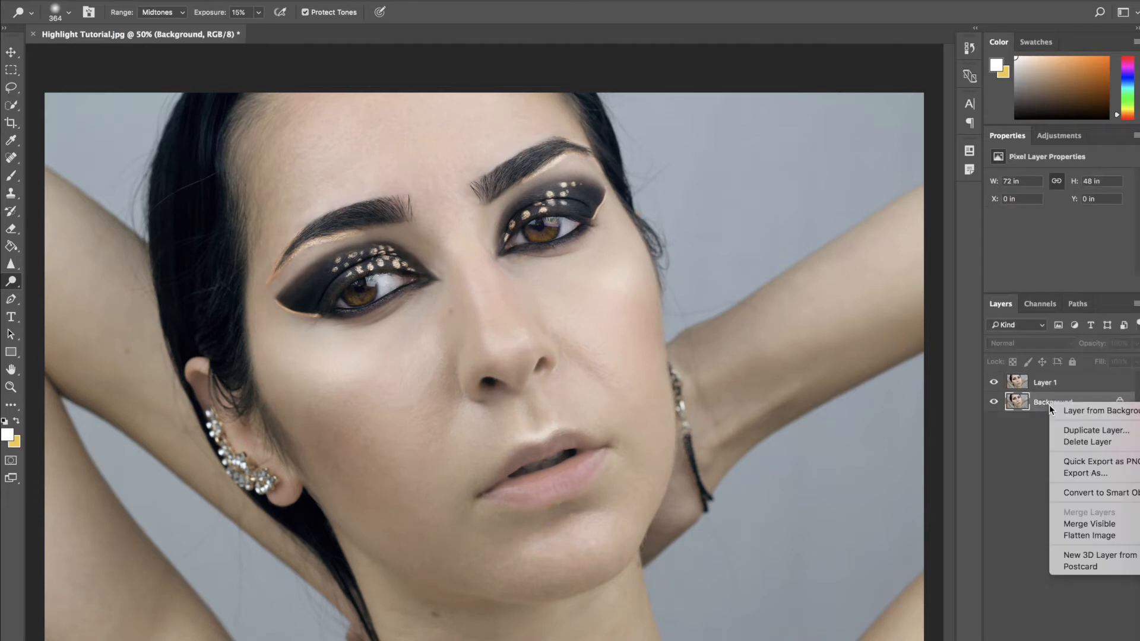
left_click(1021, 422)
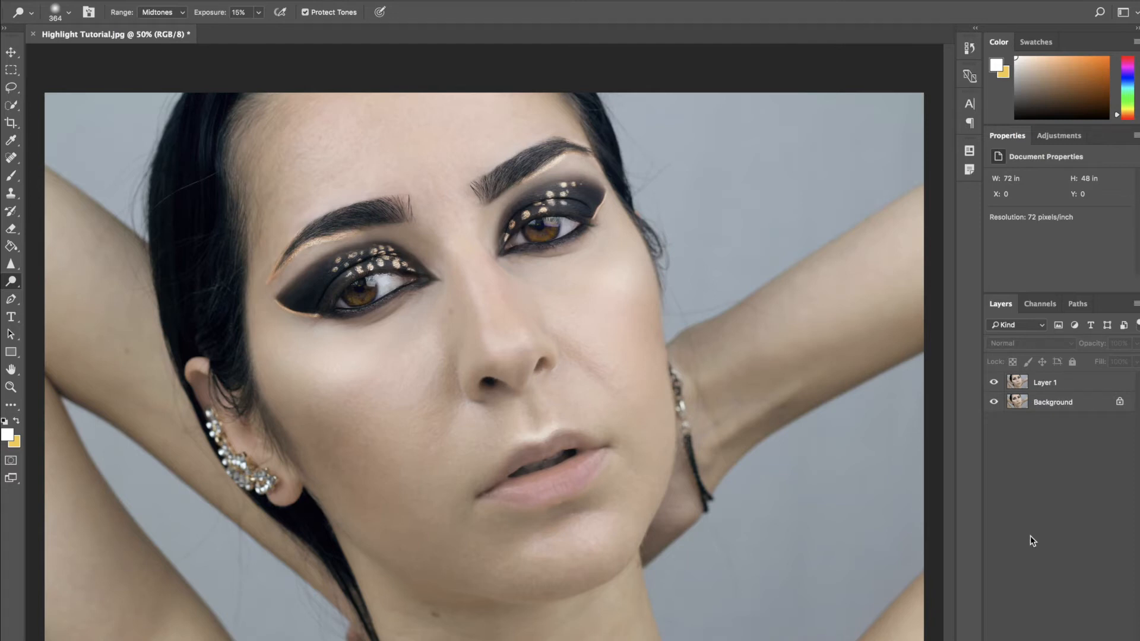
- Brighten both cheekbones on Layer 1 using the Dodge tool with a soft 364 px brush, Midtones range and 15% exposure
left_click(12, 286)
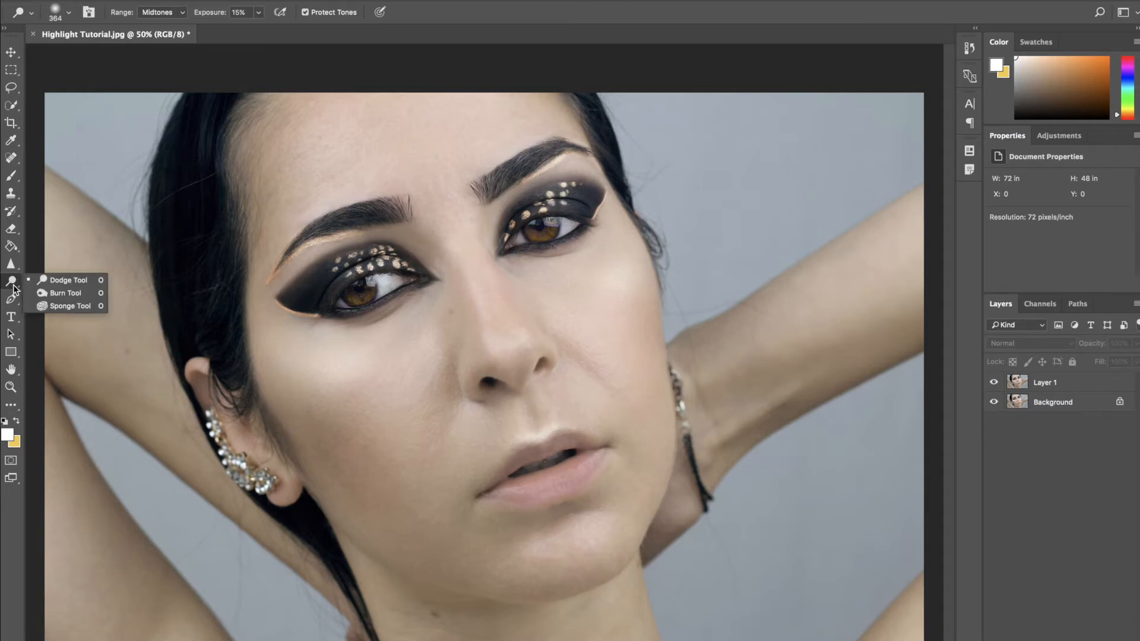
left_click(45, 282)
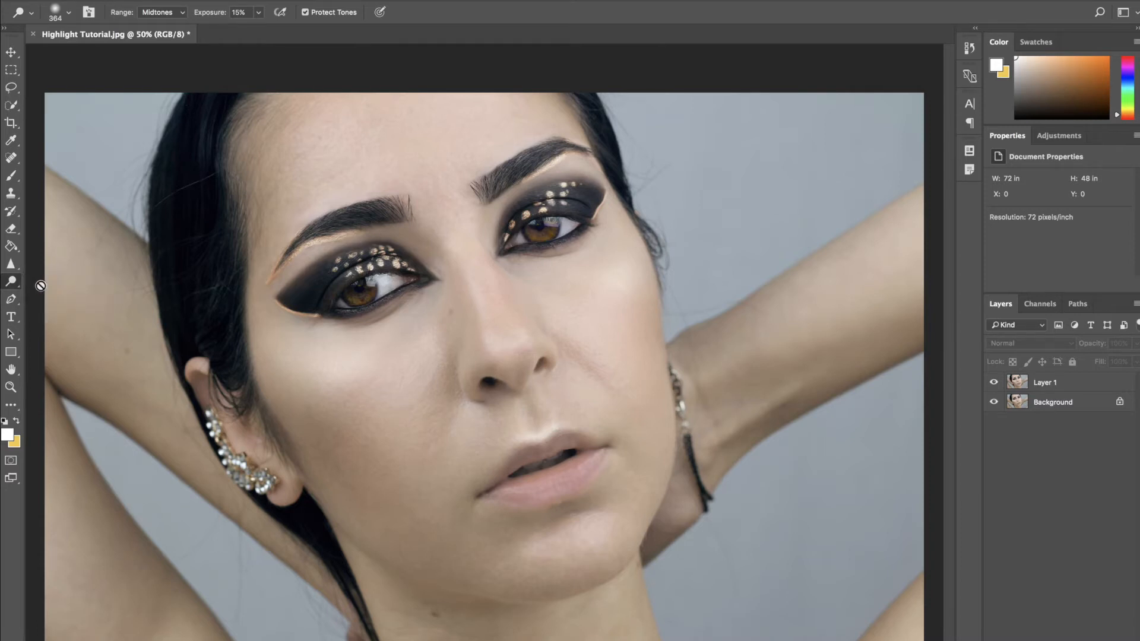
left_click(69, 13)
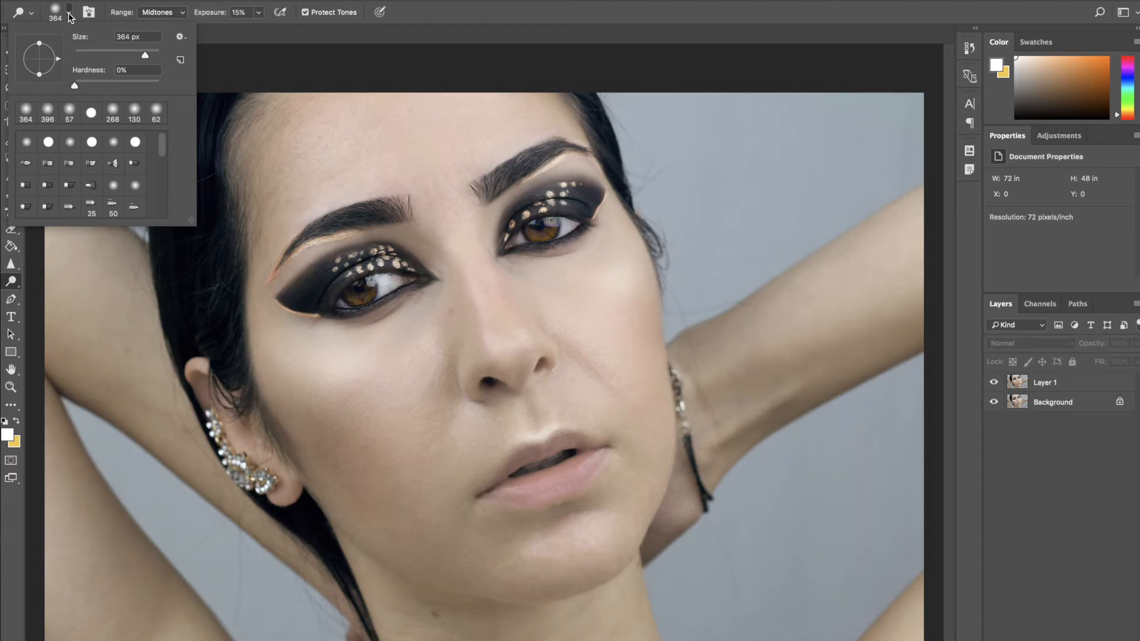
left_click(68, 13)
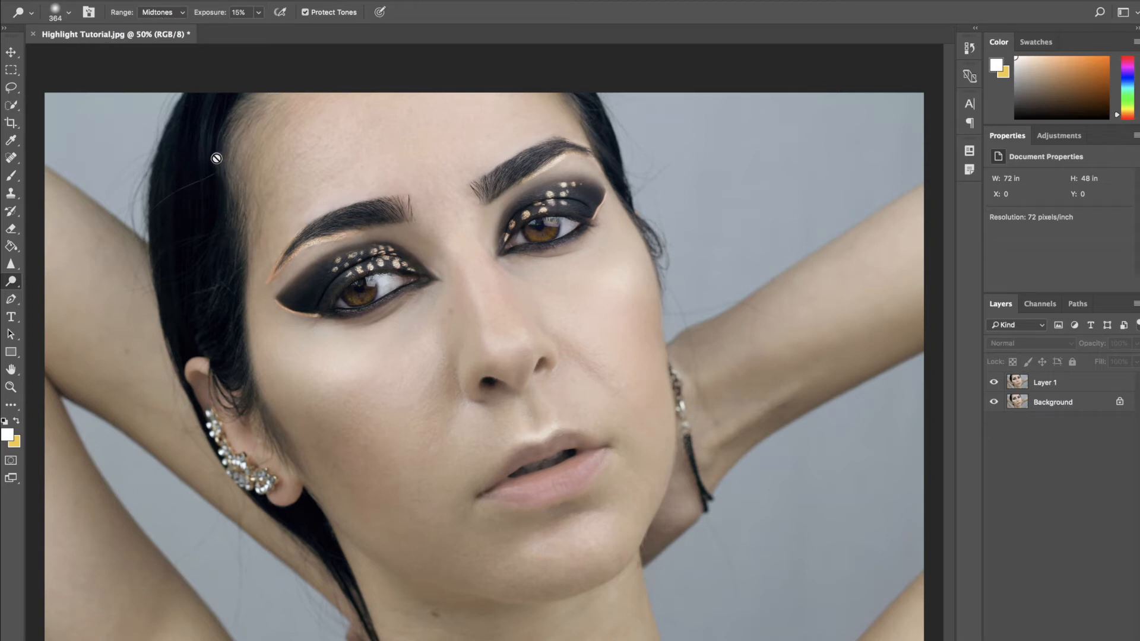
left_click(1078, 388)
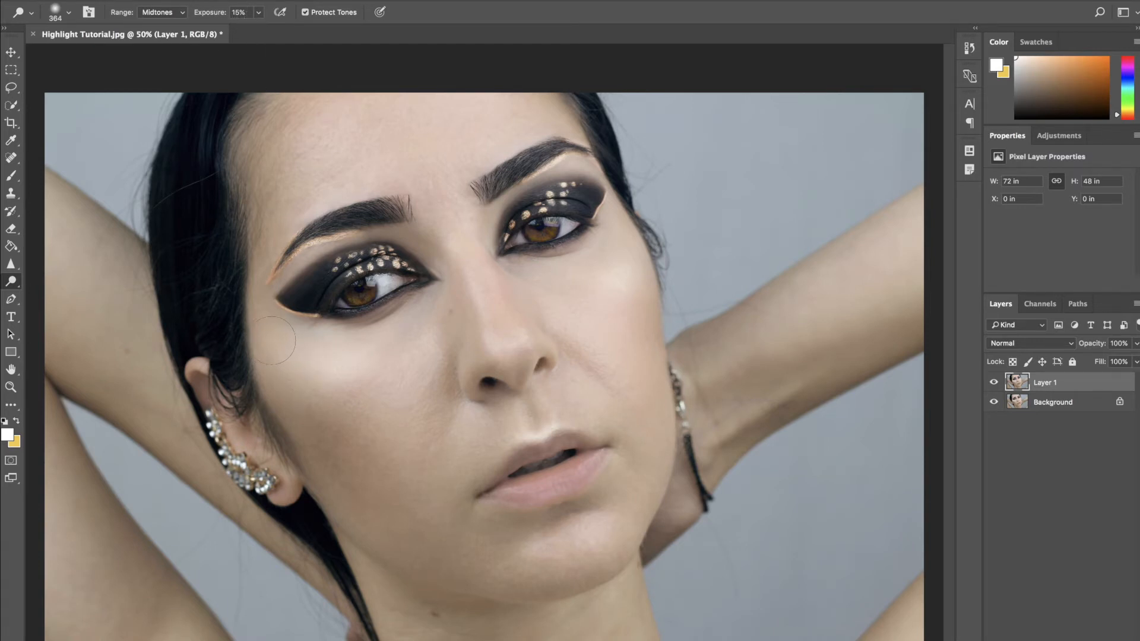
mouse_move(272, 340)
left_mouse_down()
mouse_move(314, 371)
mouse_move(365, 373)
left_mouse_up()
left_click_drag(626, 285, 636, 252)
- Reduce the Dodge brush to 52 px and brighten the centre of the upper lip's edge
left_click(69, 13)
left_click(90, 52)
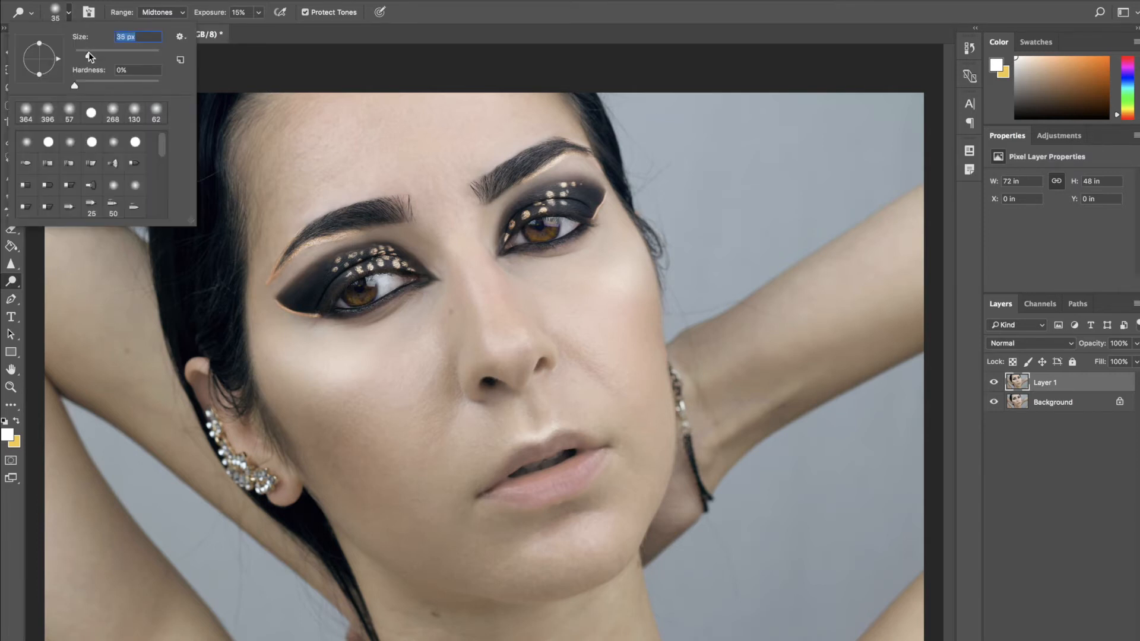
left_click_drag(87, 51, 84, 52)
left_click_drag(85, 54, 92, 56)
left_click_drag(99, 52, 97, 56)
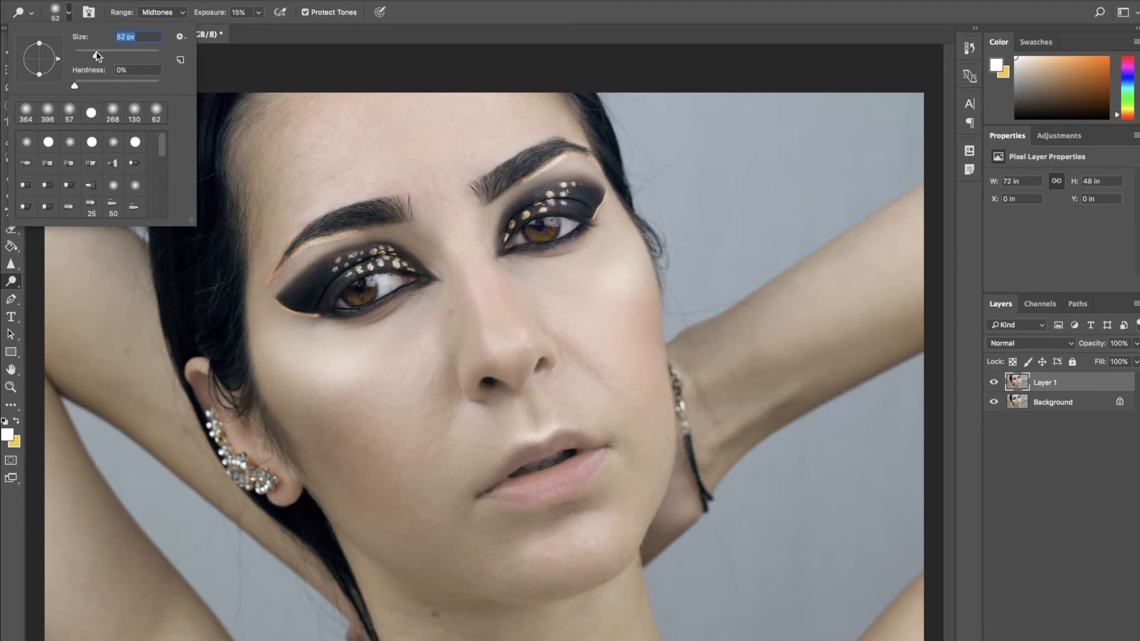
left_click(525, 436)
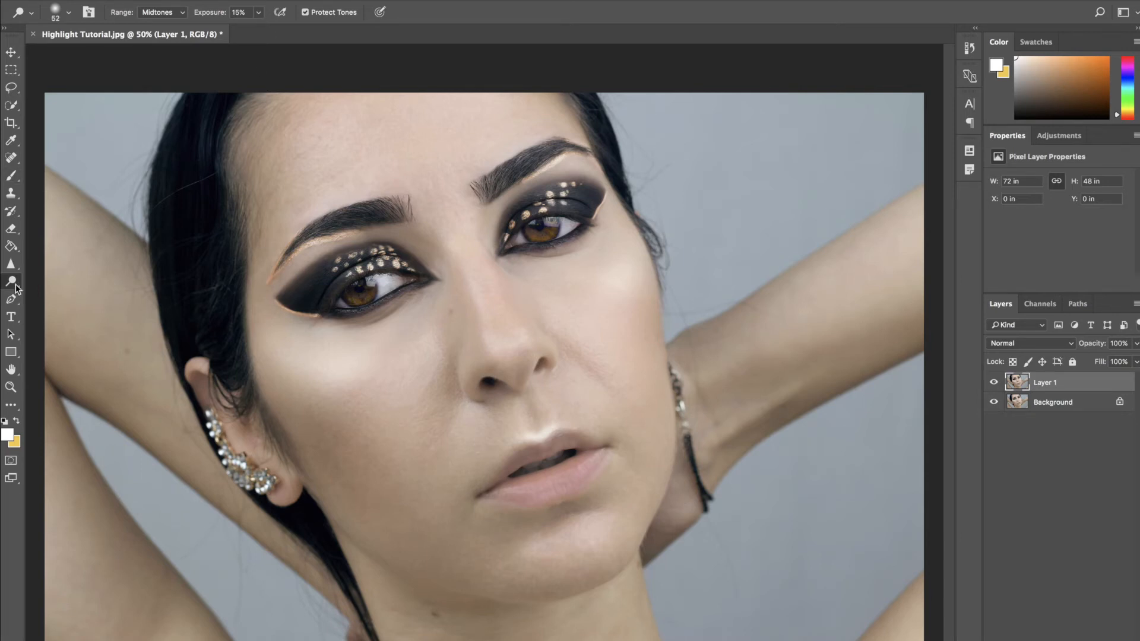
- Enlarge the Dodge brush to 364 px and intensify the highlights on both cheekbones
left_click(70, 15)
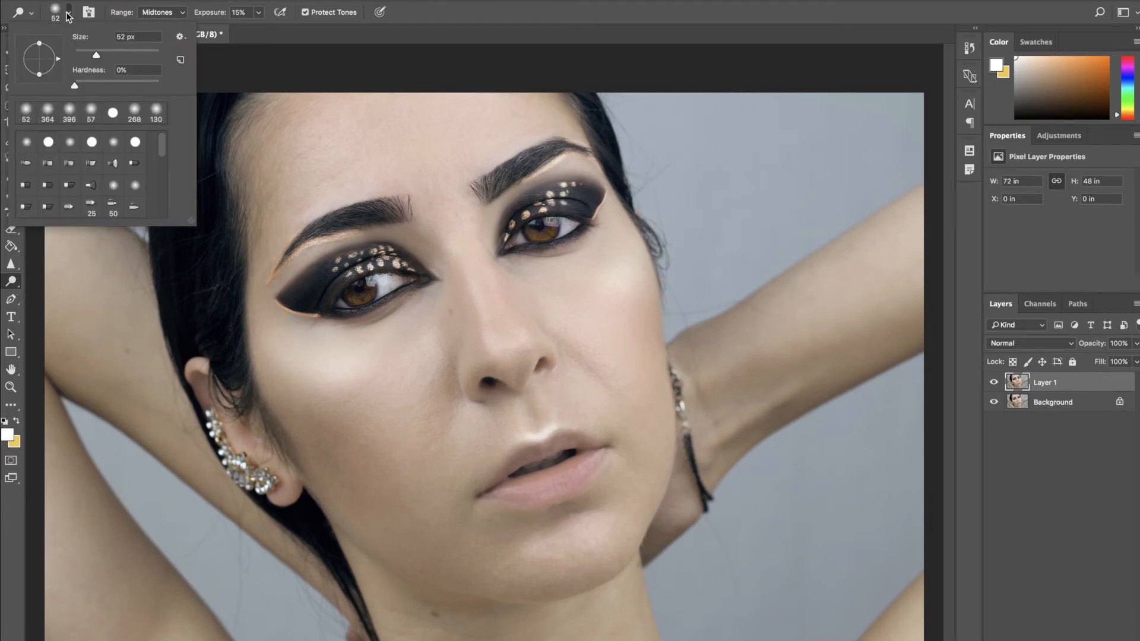
left_click_drag(123, 50, 141, 51)
left_click(284, 359)
mouse_move(284, 359)
left_mouse_down()
mouse_move(345, 383)
mouse_move(291, 359)
mouse_move(353, 372)
mouse_move(307, 367)
mouse_move(333, 367)
left_mouse_up()
mouse_move(630, 273)
left_mouse_down()
mouse_move(635, 246)
mouse_move(624, 288)
mouse_move(634, 237)
mouse_move(628, 275)
left_mouse_up()
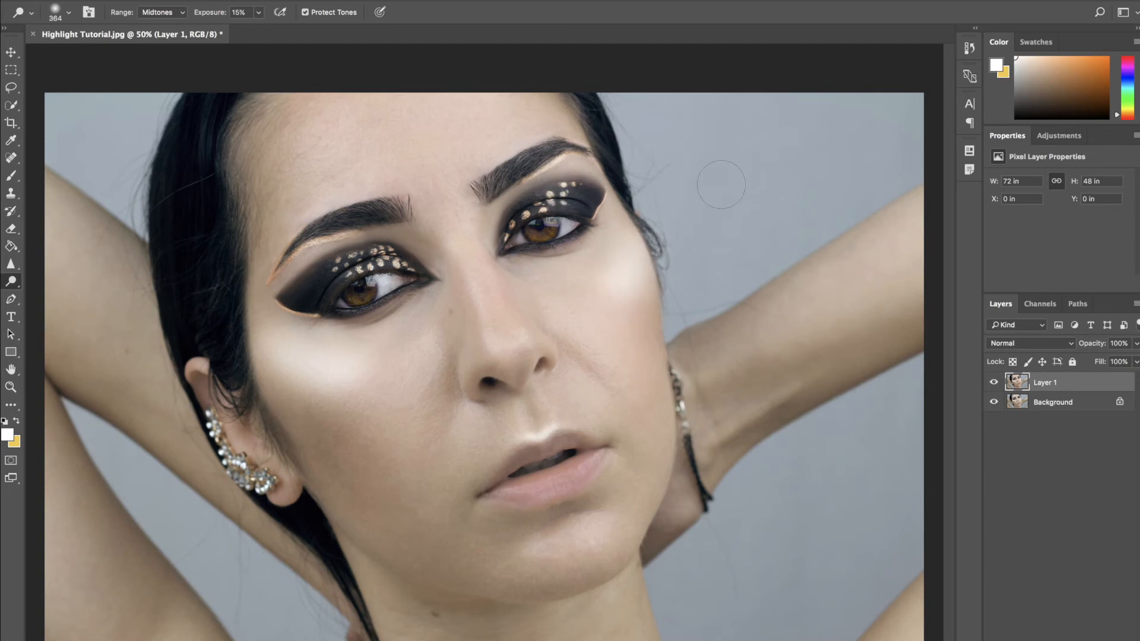
mouse_move(259, 338)
left_mouse_down()
mouse_move(348, 367)
mouse_move(249, 330)
mouse_move(294, 365)
mouse_move(328, 368)
left_mouse_up()
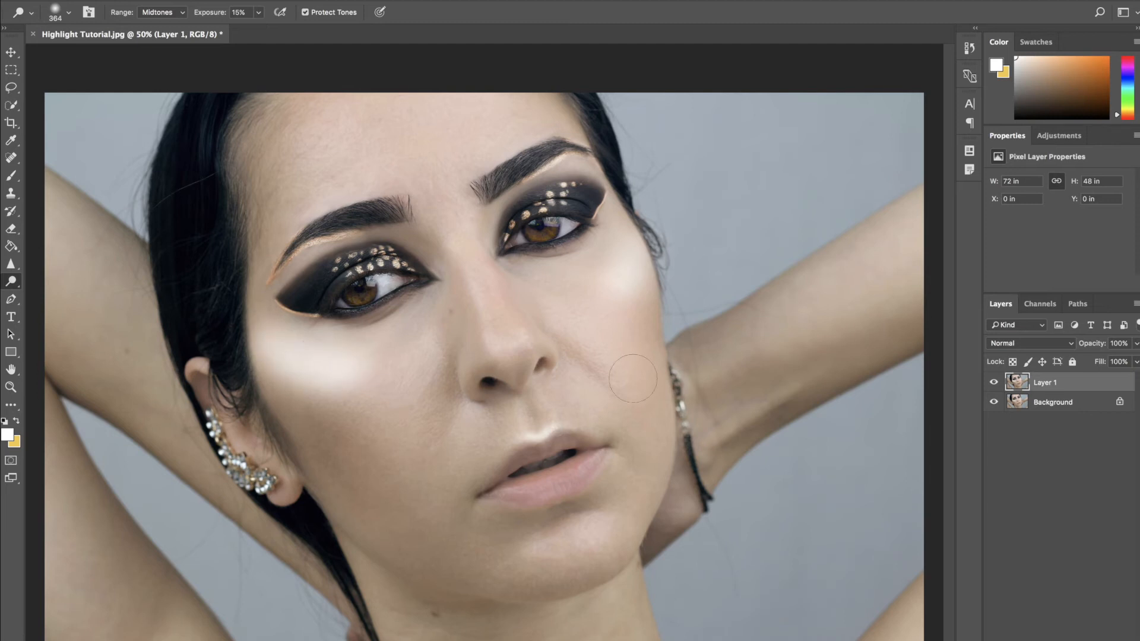
left_click_drag(626, 280, 633, 230)
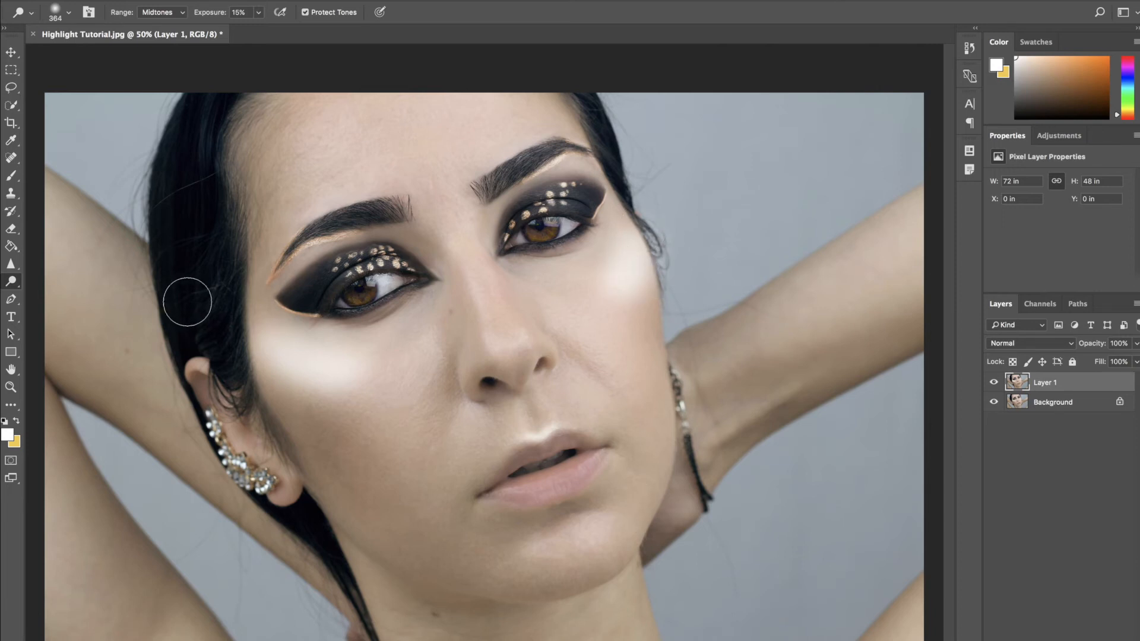
- Shrink the Dodge brush to 51 px and strengthen the highlight above the upper lip
left_click(68, 13)
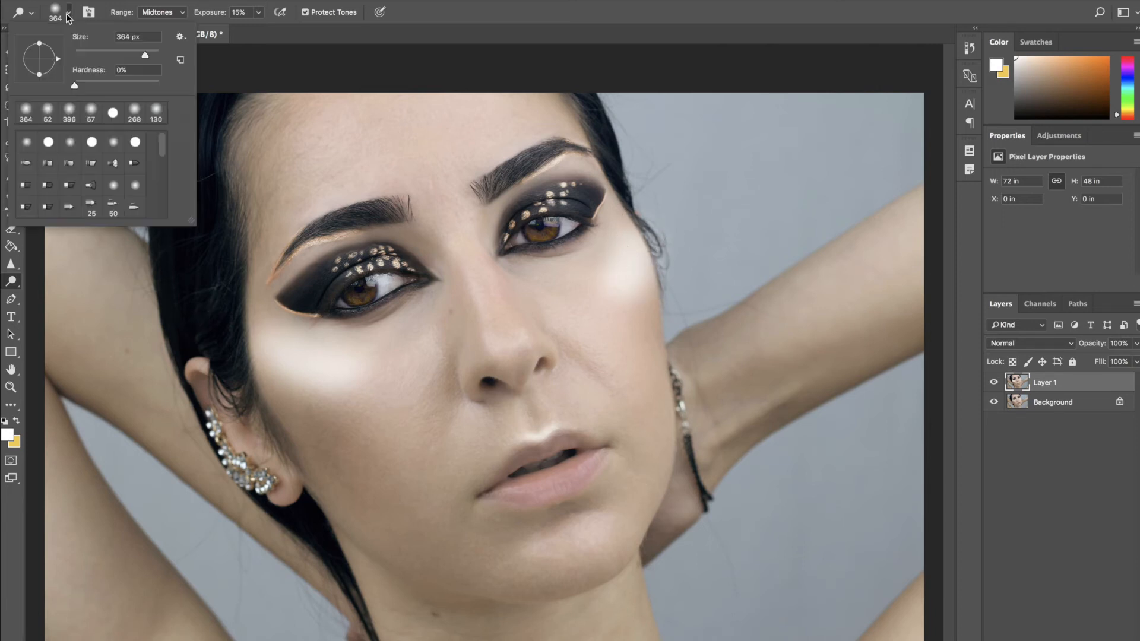
left_click(97, 54)
left_click(535, 436)
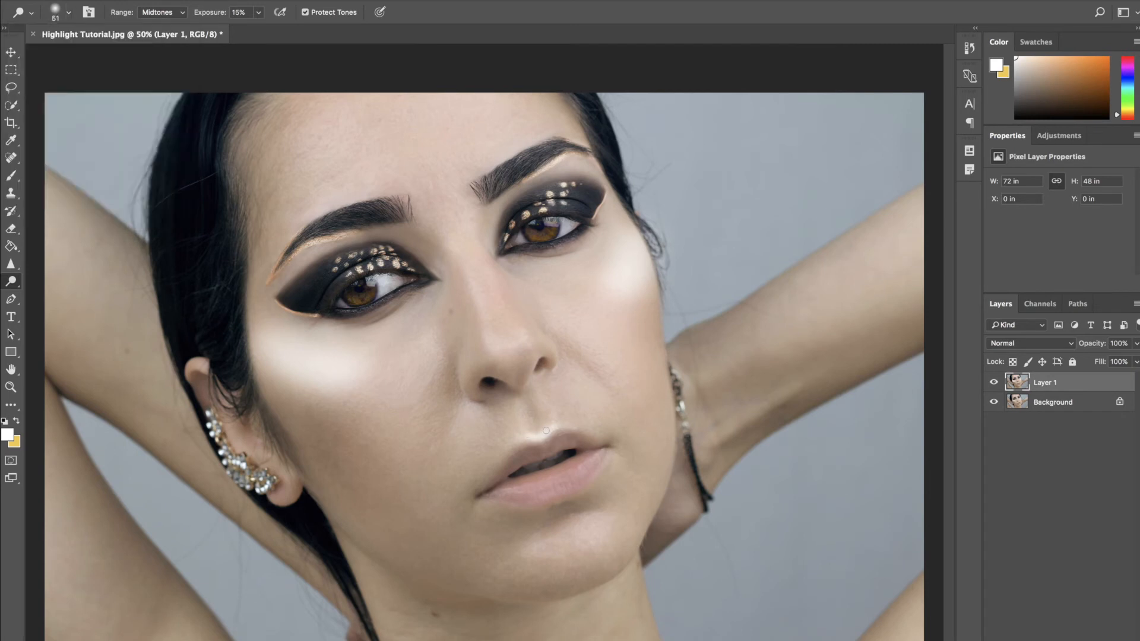
mouse_move(532, 435)
left_mouse_down()
mouse_move(547, 429)
mouse_move(536, 439)
left_mouse_up()
- Soften the cheek and upper-lip highlights using the Eraser with a soft 396 px brush at 41% opacity, and compare Layer 1 with the original
left_click(13, 231)
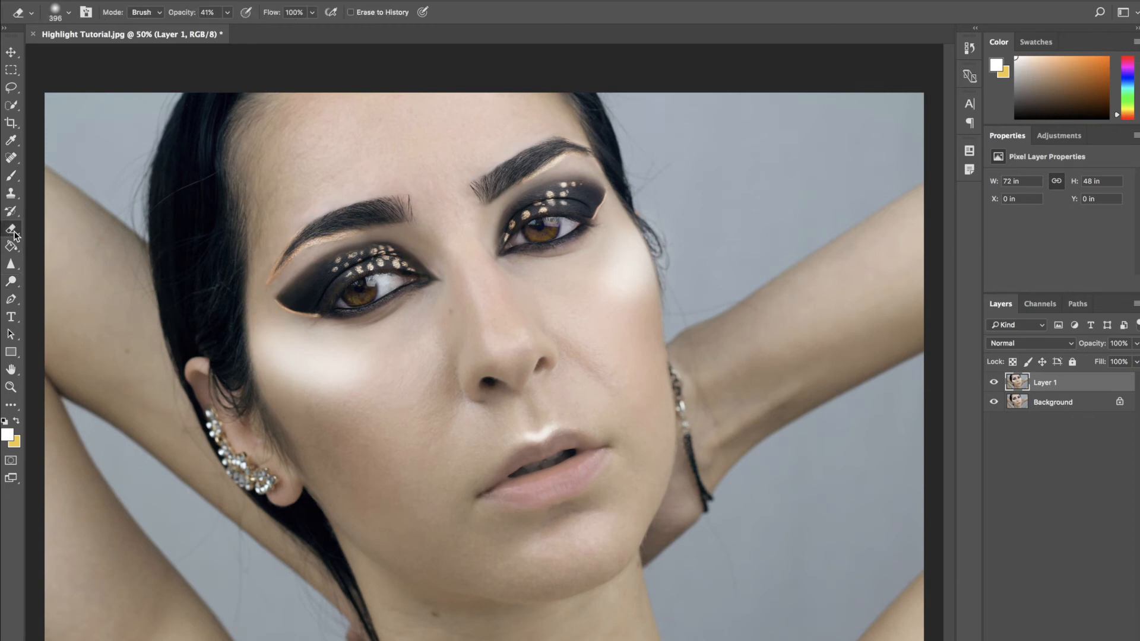
right_click(14, 232)
left_click(49, 226)
left_click(70, 13)
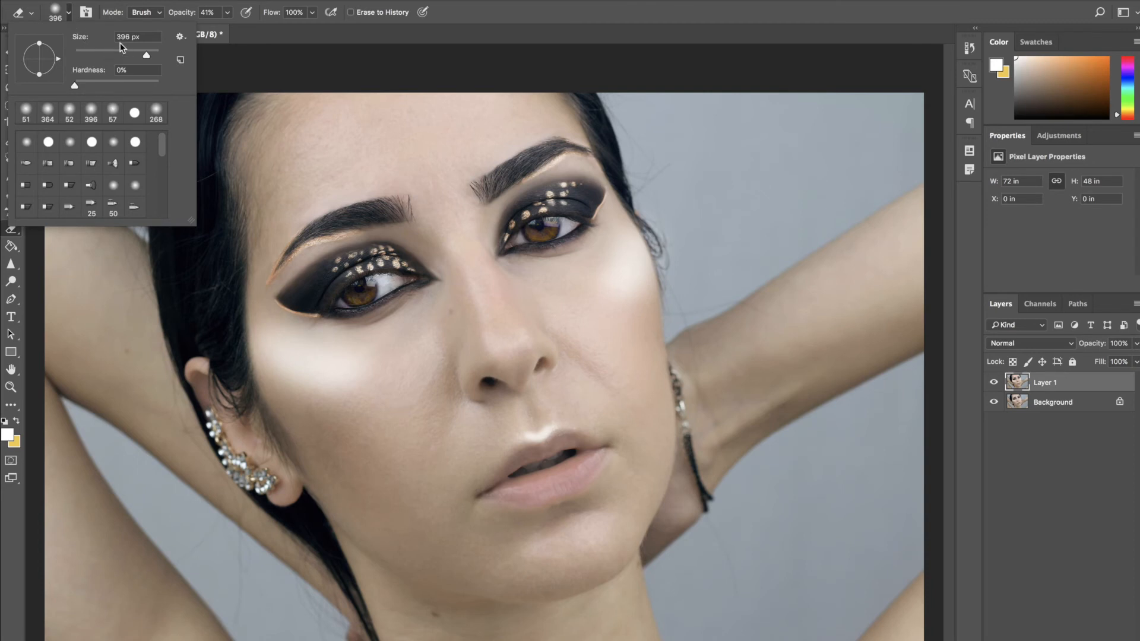
left_click(56, 10)
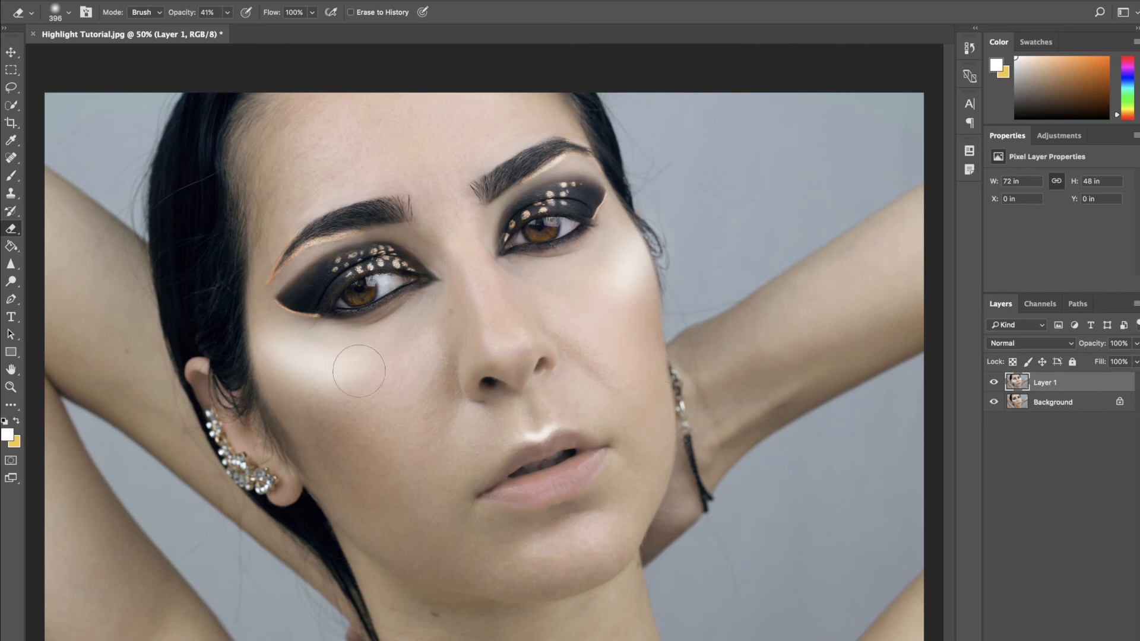
mouse_move(505, 434)
left_mouse_down()
mouse_move(564, 395)
mouse_move(533, 409)
left_mouse_up()
left_click(994, 383)
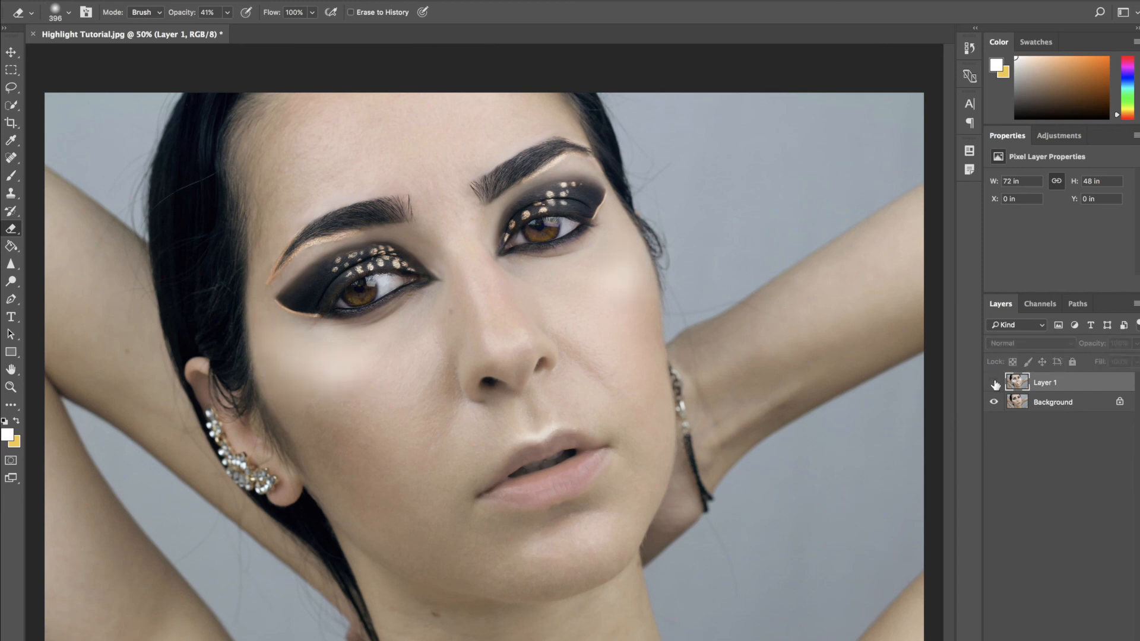
left_click(994, 383)
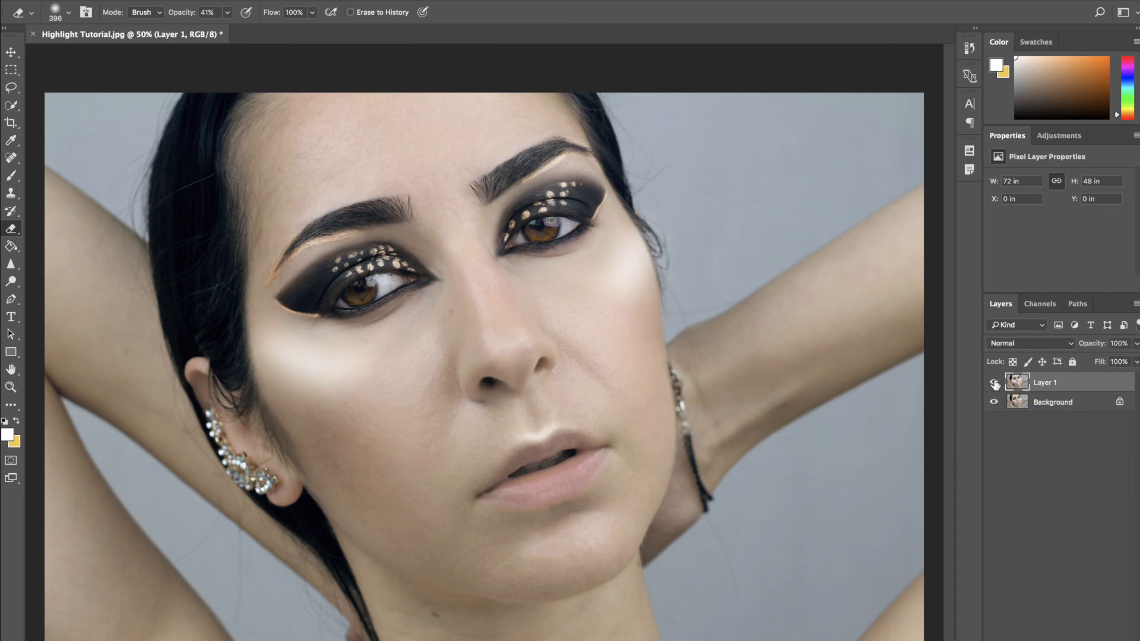